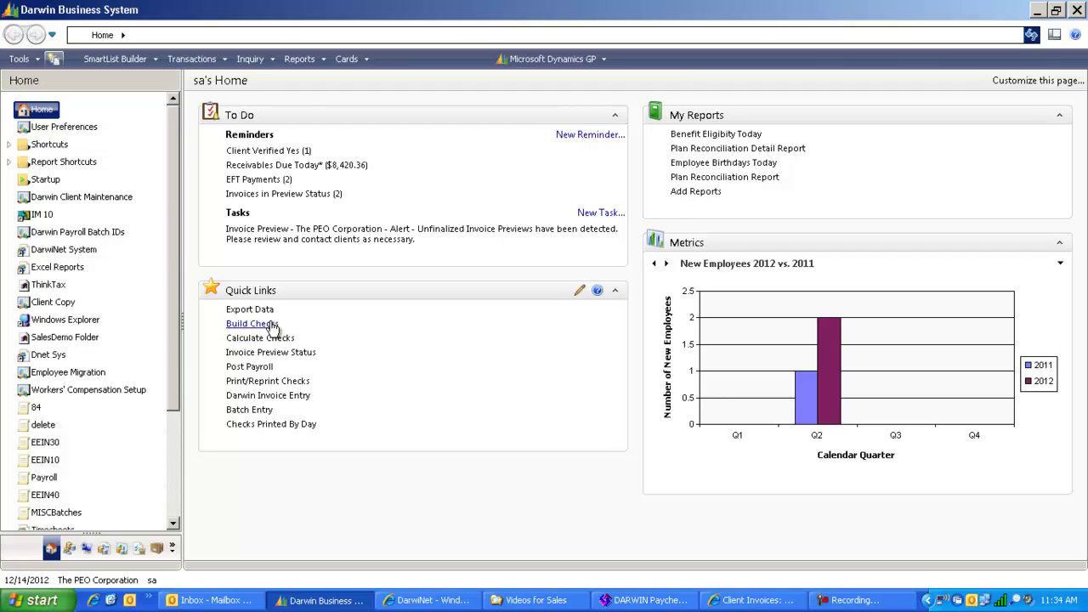
Open the payroll check build window and load Build ID 007.
{"action": "left_click", "coordinate": [271, 326]}
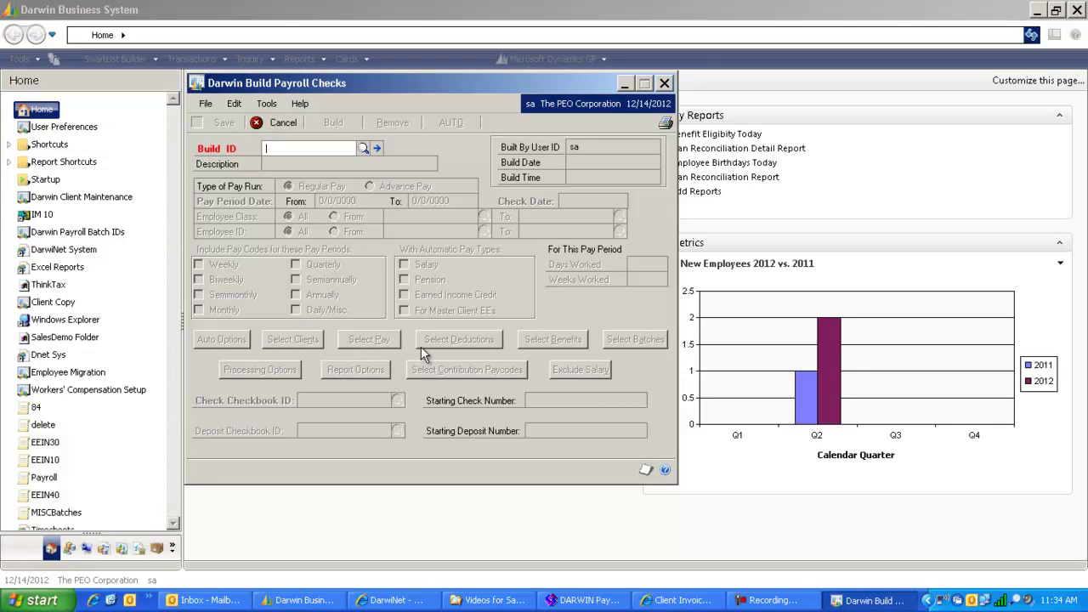
{"action": "type", "text": "007"}
{"action": "key", "text": "Tab"}
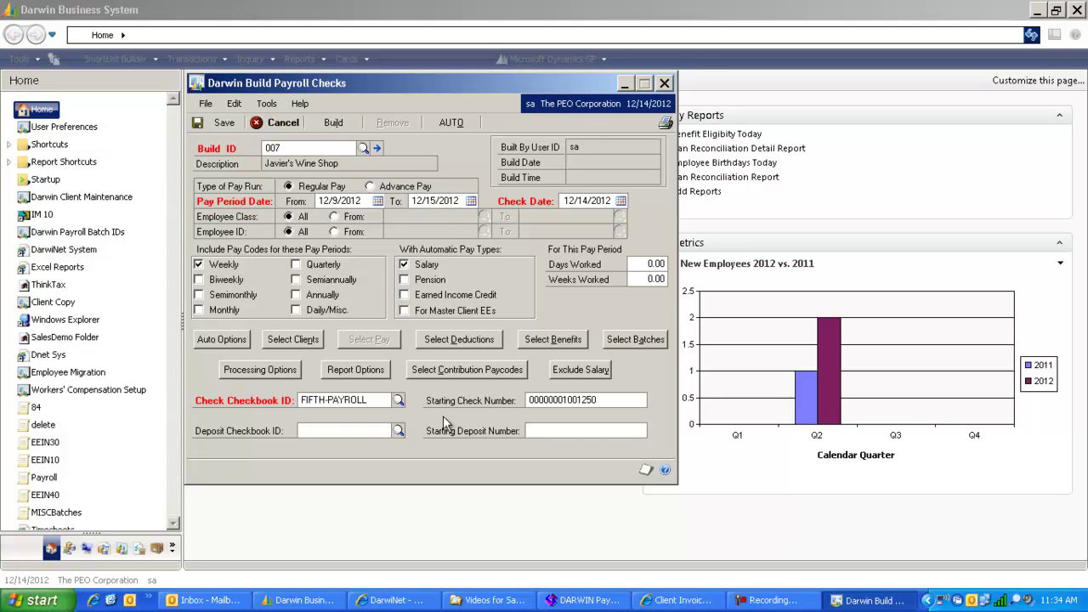
Accept the auto options Build, Calc and Post Payroll, and run the payroll build automatically.
{"action": "left_click", "coordinate": [230, 345]}
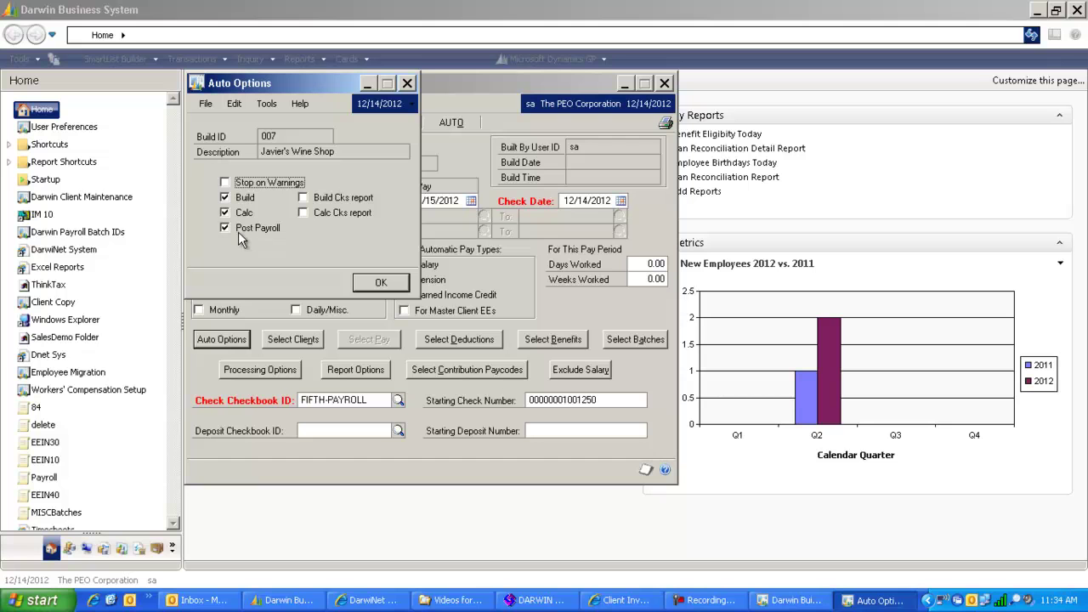
{"action": "left_click", "coordinate": [380, 282]}
{"action": "left_click", "coordinate": [451, 123]}
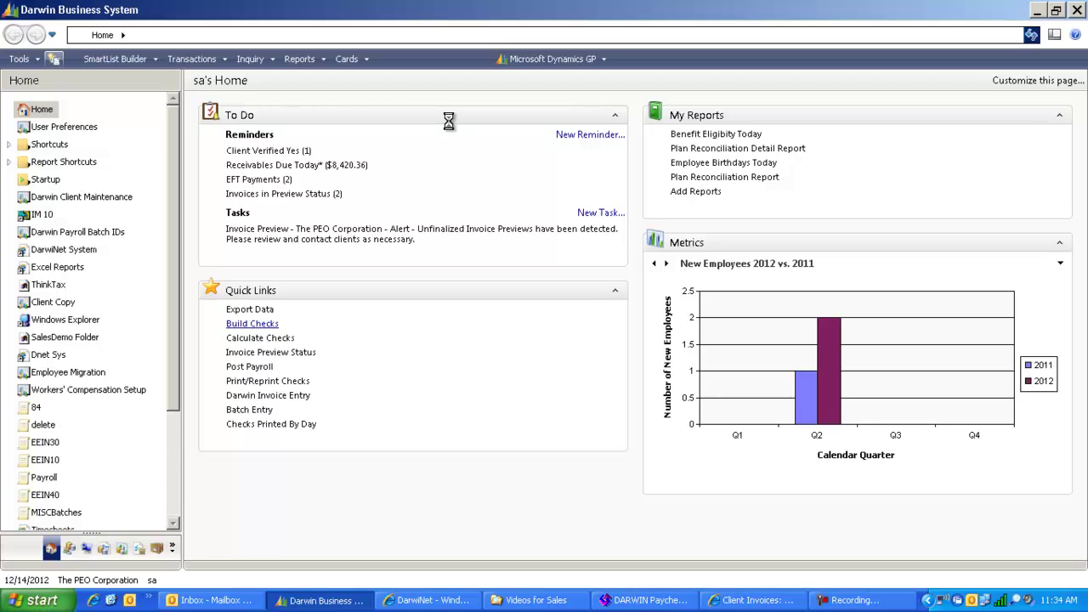
{"action": "mouse_move", "coordinate": [452, 128]}
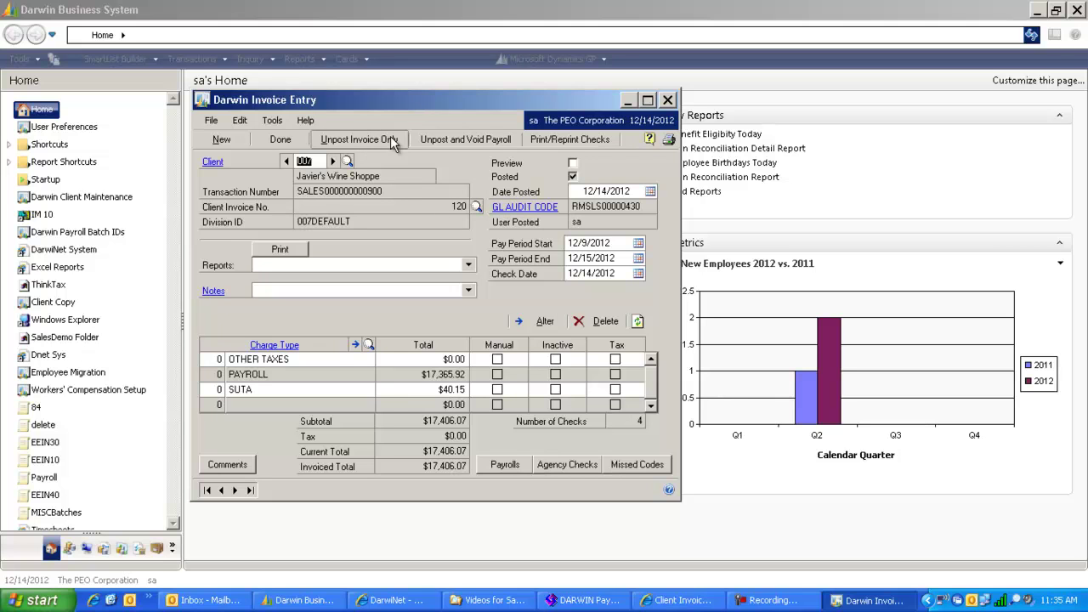
In the DarwiNet export, unmark all reports, mark only the Standard Invoice and process it as a report preview.
{"action": "left_click", "coordinate": [669, 139]}
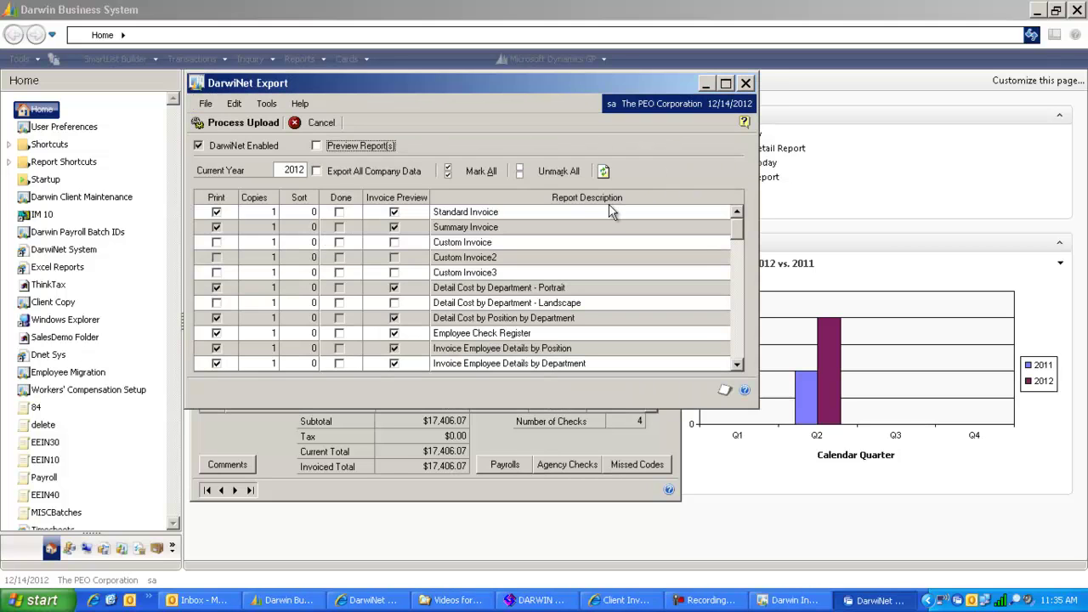
{"action": "left_click", "coordinate": [546, 174]}
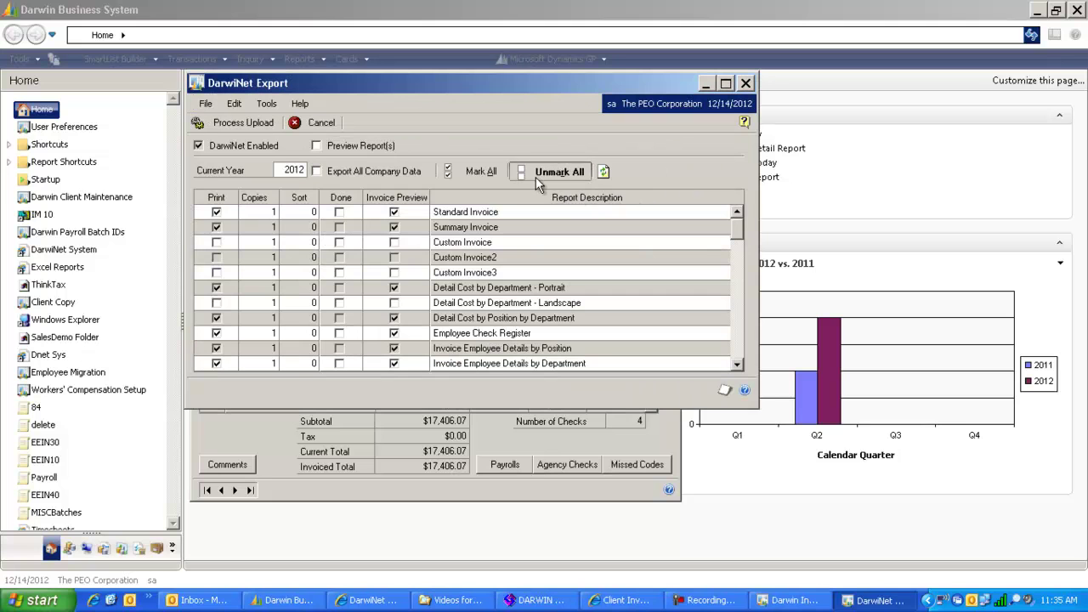
{"action": "left_click", "coordinate": [217, 213]}
{"action": "left_click", "coordinate": [317, 146]}
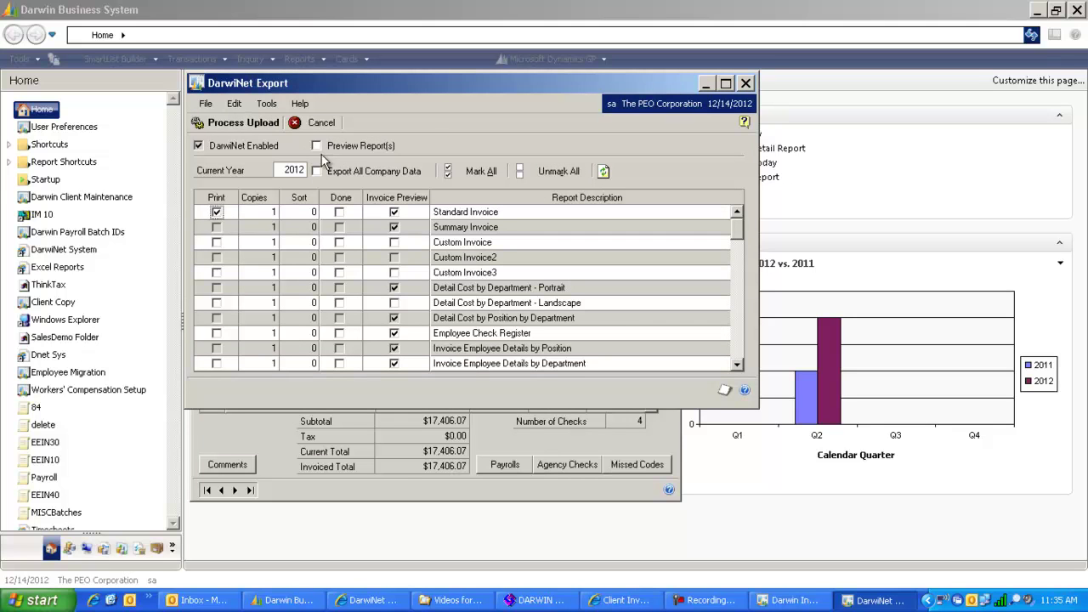
{"action": "left_click", "coordinate": [263, 126]}
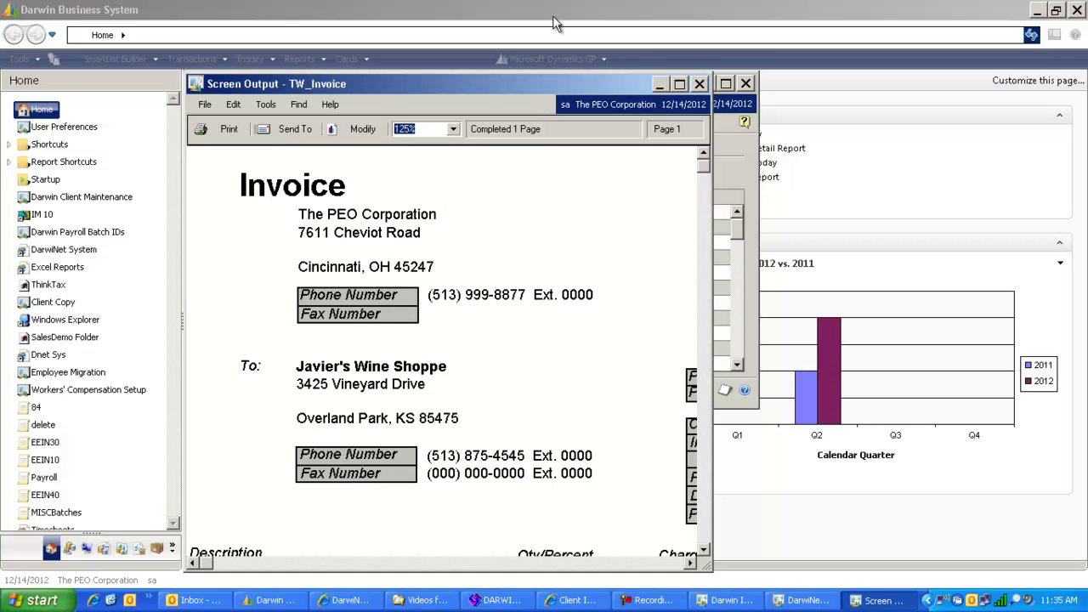
Examine the previewed invoice's pay period, charges and totals at full size, and close the preview and the export.
{"action": "left_click", "coordinate": [680, 84]}
{"action": "scroll", "coordinate": [622, 331], "scroll_direction": "down", "scroll_amount": 3}
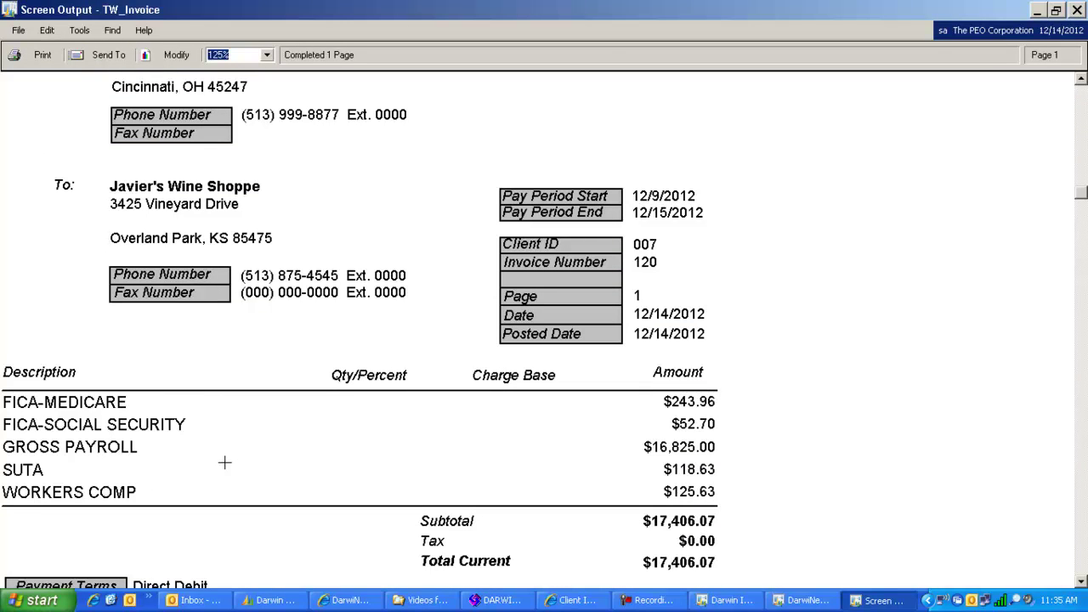
{"action": "left_click", "coordinate": [1080, 9]}
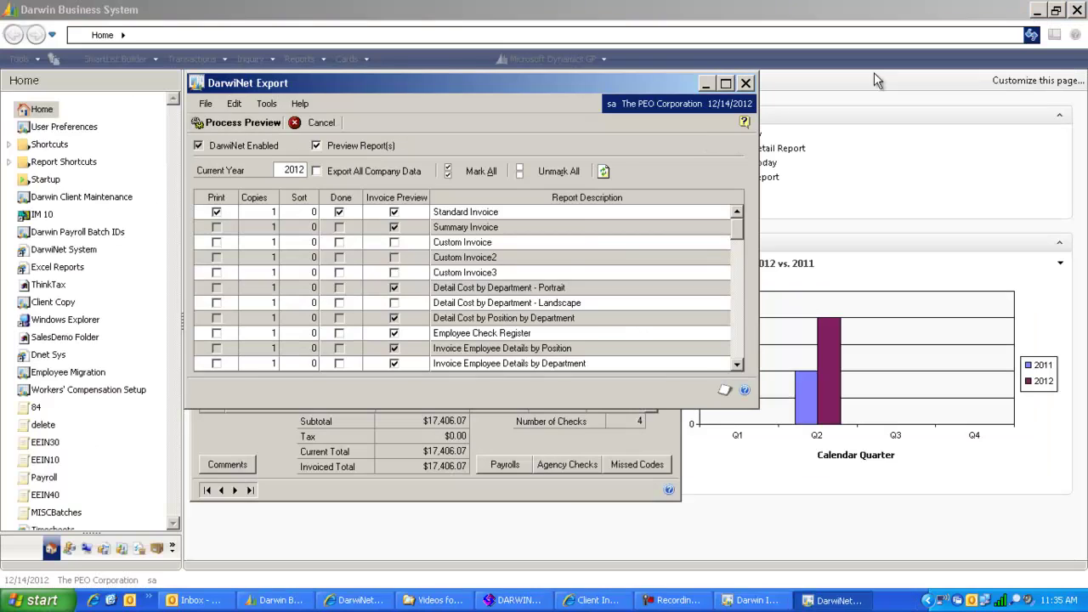
{"action": "left_click", "coordinate": [320, 123]}
Print the new checks for the posted invoice, including emailing its direct deposits.
{"action": "left_click", "coordinate": [593, 143]}
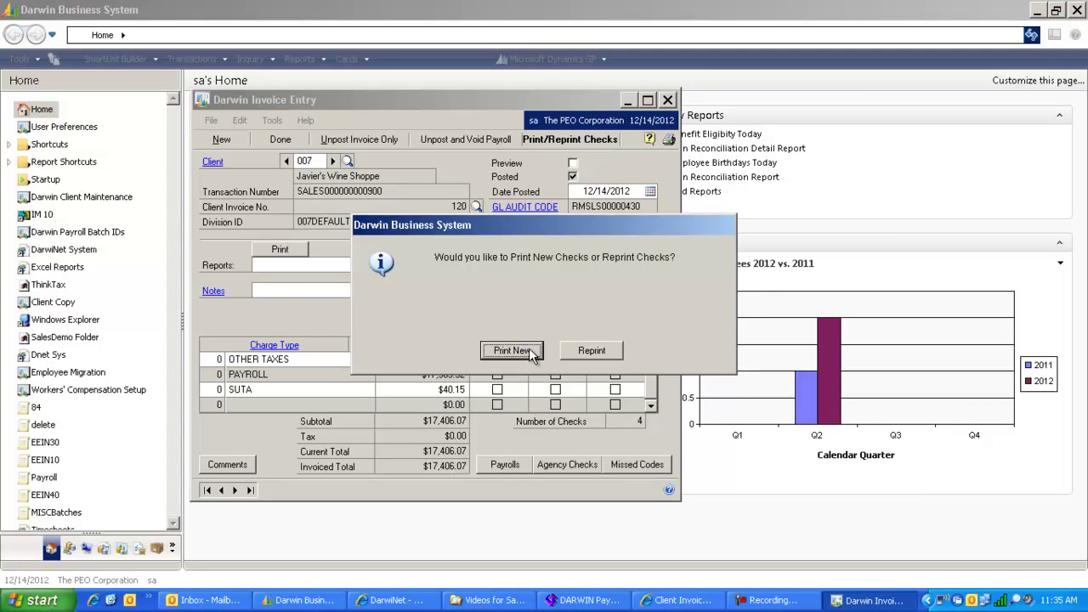
{"action": "left_click", "coordinate": [512, 350]}
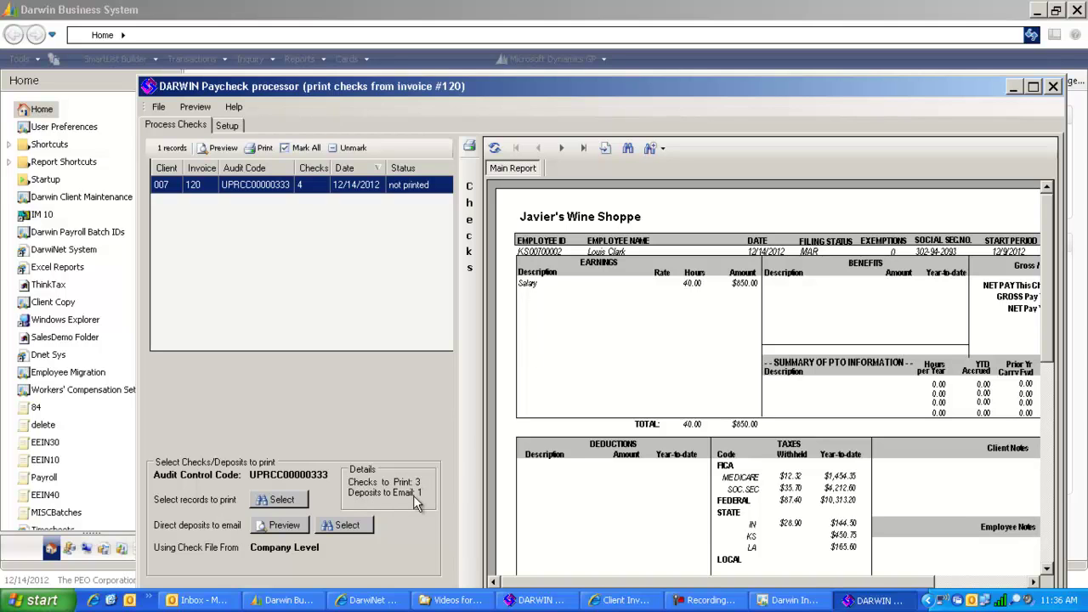
{"action": "left_click", "coordinate": [264, 150]}
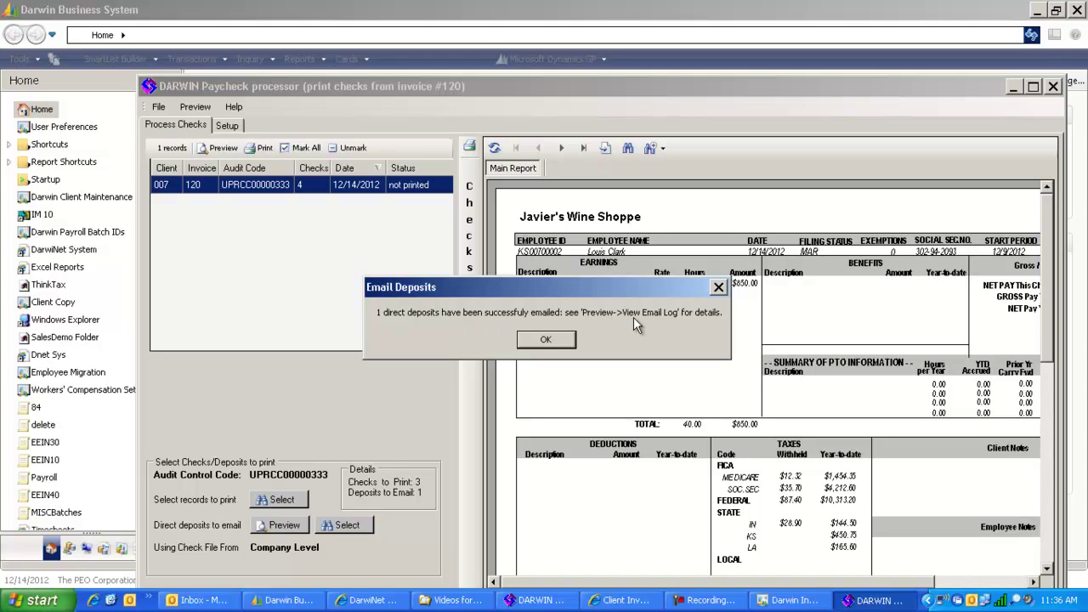
{"action": "left_click", "coordinate": [558, 337]}
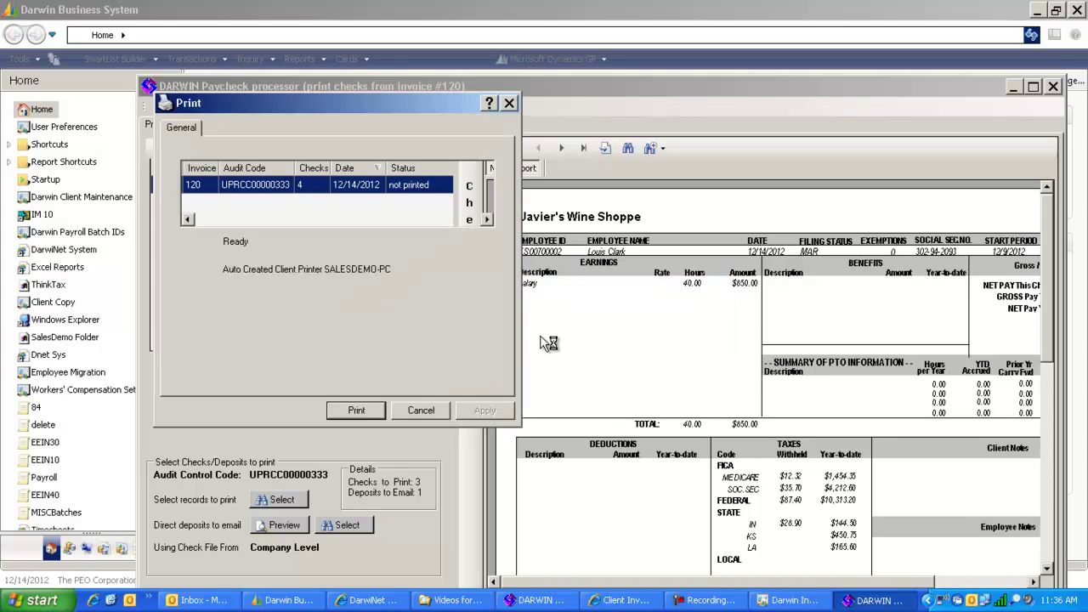
{"action": "left_click", "coordinate": [359, 410]}
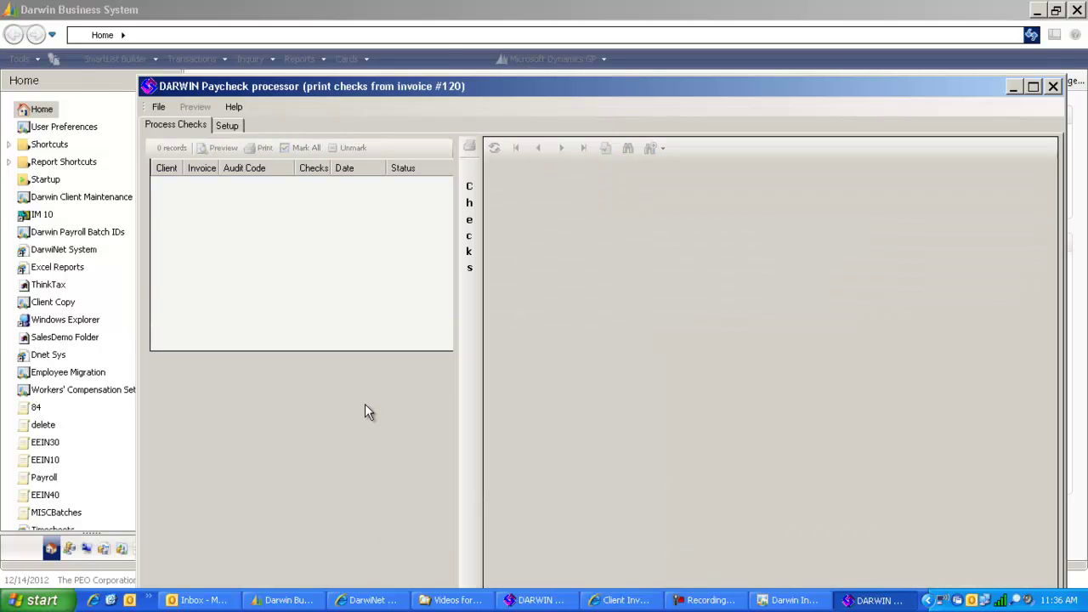
Save the printed checks as document.pdf in the CRM folder, view them, and close the PDF and the paycheck processor.
{"action": "left_click", "coordinate": [411, 294]}
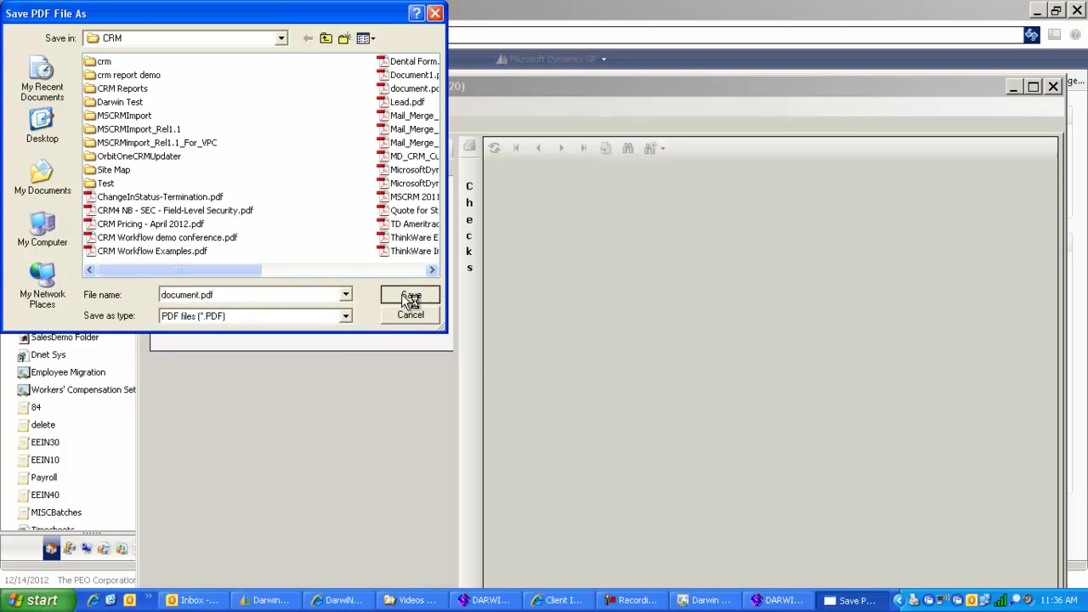
{"action": "left_click", "coordinate": [530, 347]}
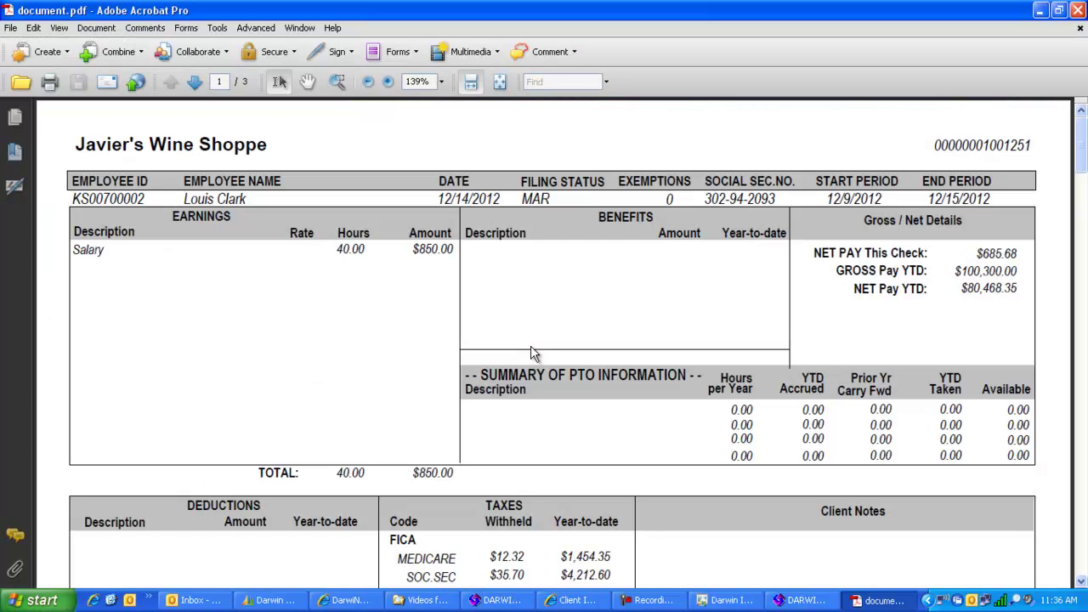
{"action": "left_click", "coordinate": [1078, 12]}
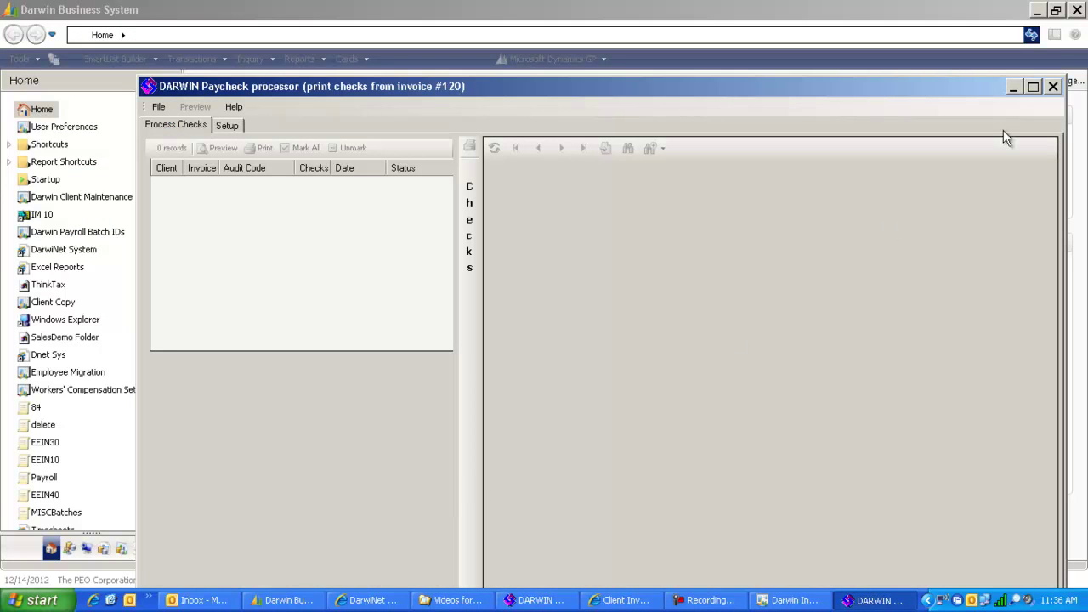
{"action": "left_click", "coordinate": [1057, 90]}
Switch to Outlook and open the deposit PDF attached to the newest "Your Latest Paystub" email by entering the document password.
{"action": "left_click", "coordinate": [198, 601]}
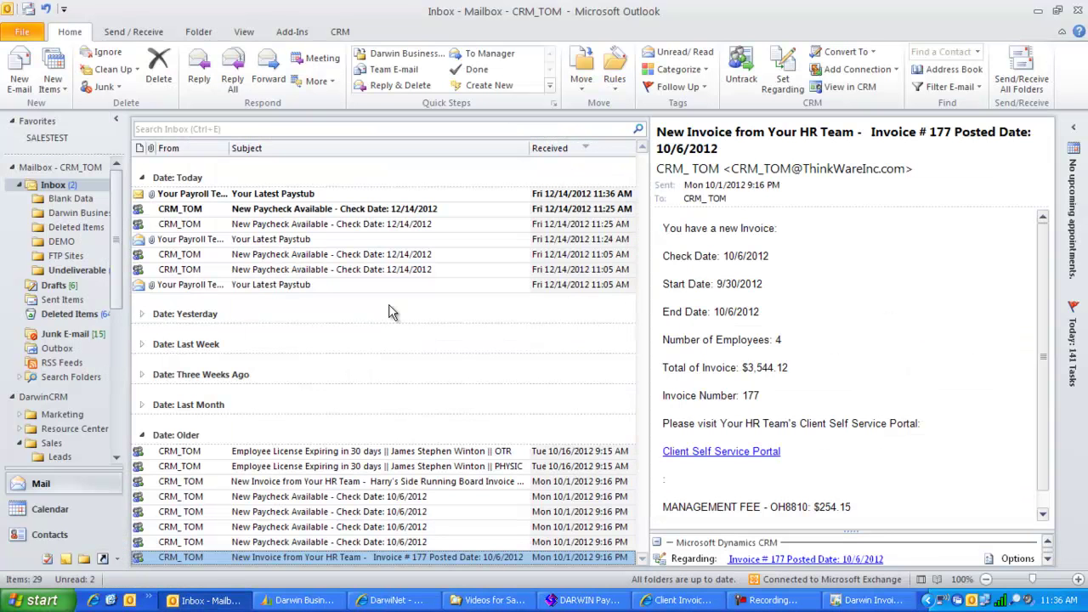
{"action": "left_click", "coordinate": [308, 195]}
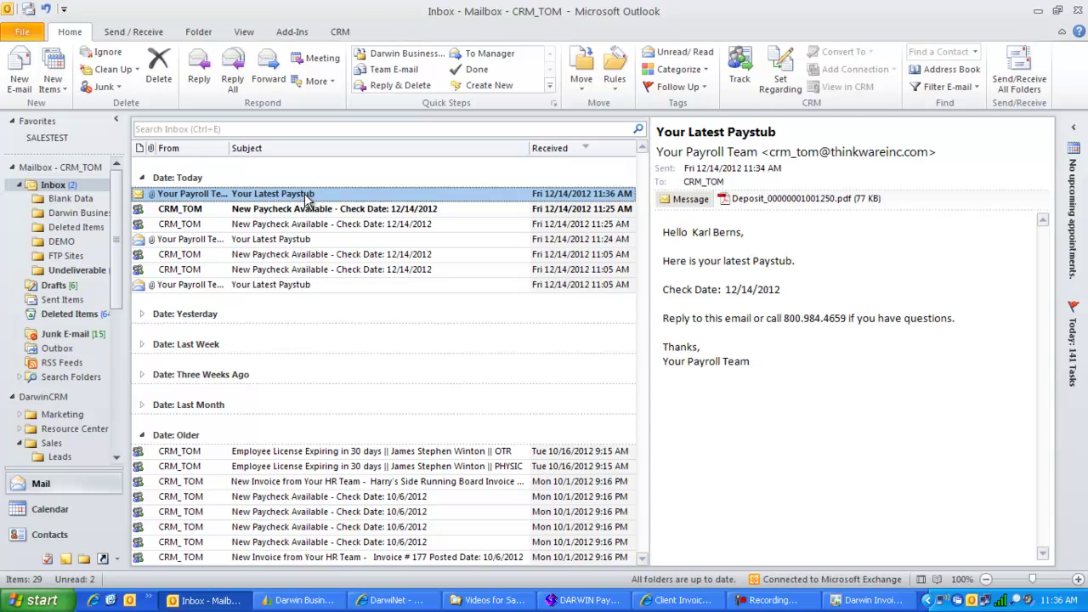
{"action": "left_click", "coordinate": [778, 200]}
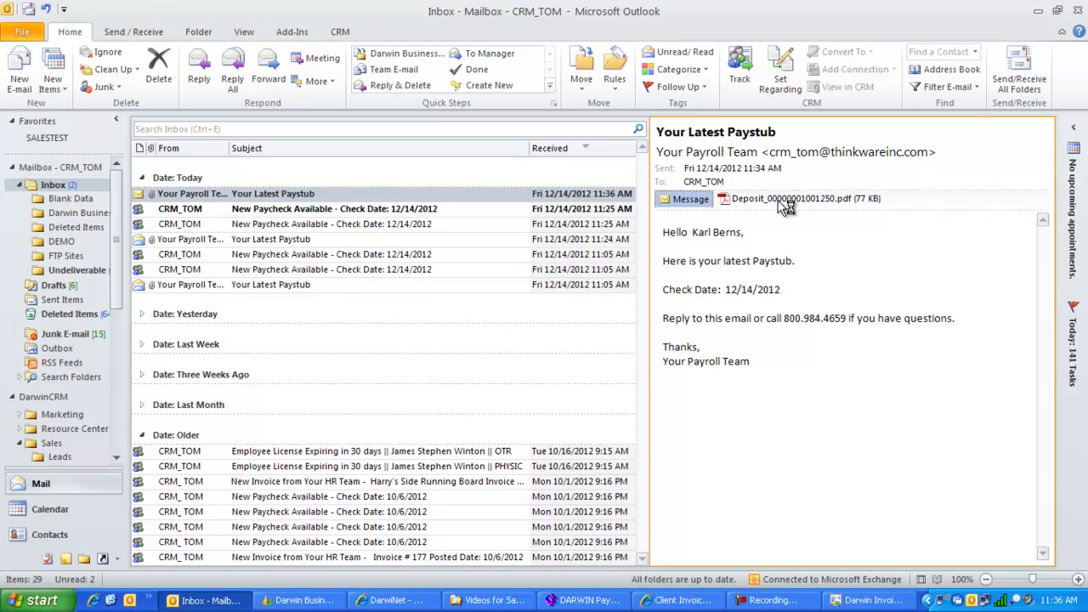
{"action": "type", "text": "****"}
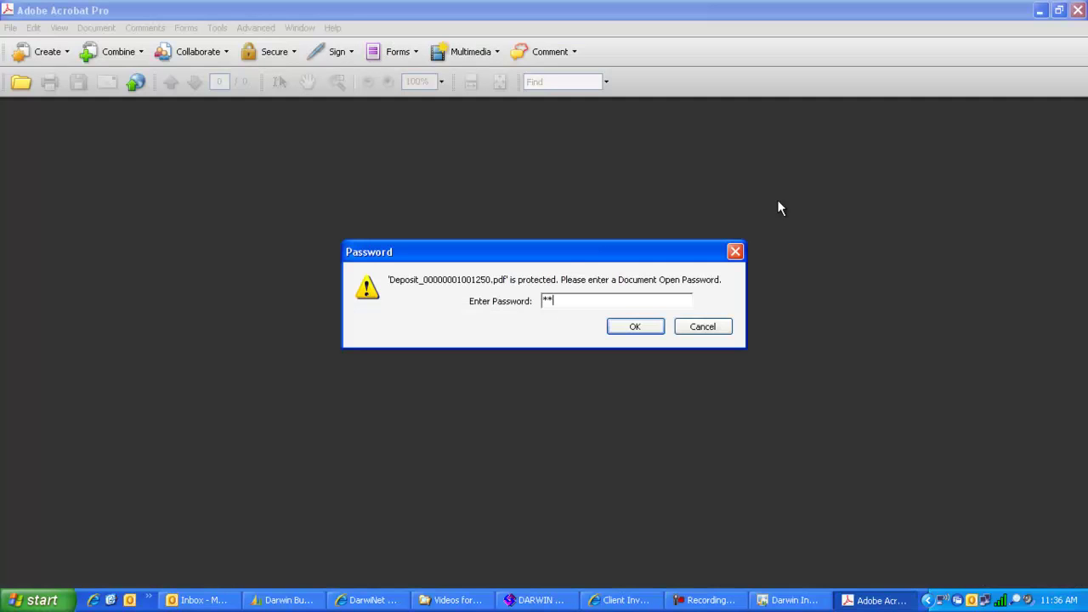
{"action": "key", "text": "Return"}
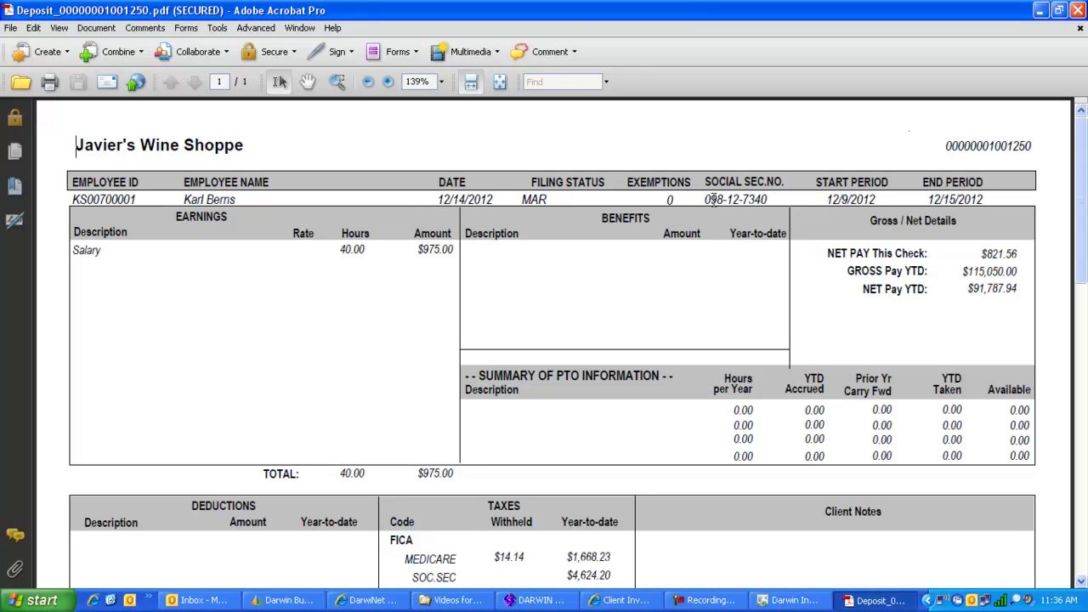
Examine the paystub PDF from the social security number to the voided check at its end, and close it.
{"action": "left_click_drag", "start_coordinate": [711, 199], "coordinate": [768, 201]}
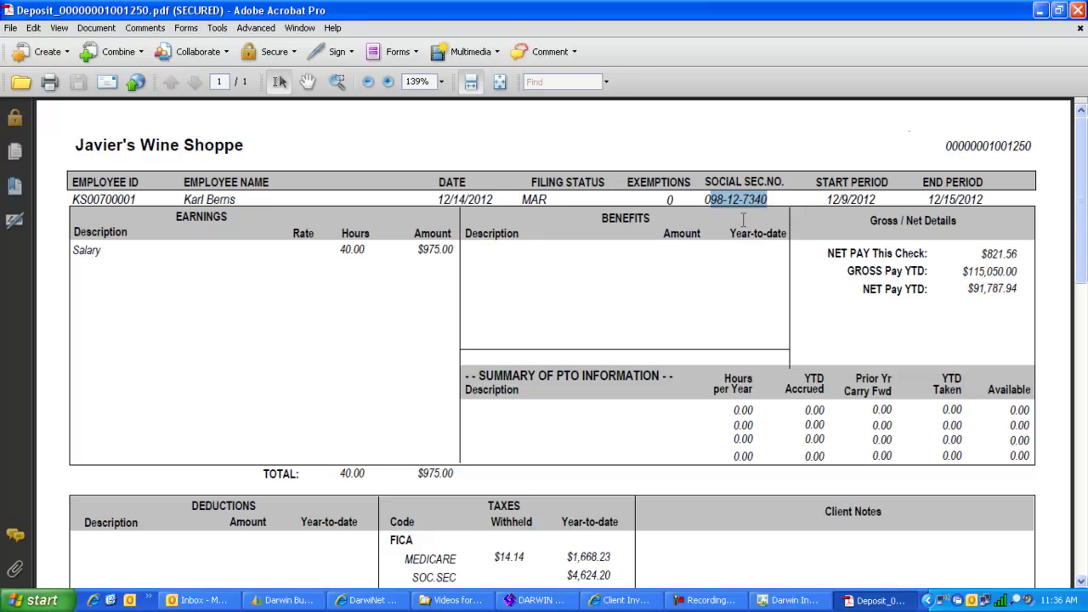
{"action": "scroll", "coordinate": [743, 221], "scroll_direction": "down", "scroll_amount": 12}
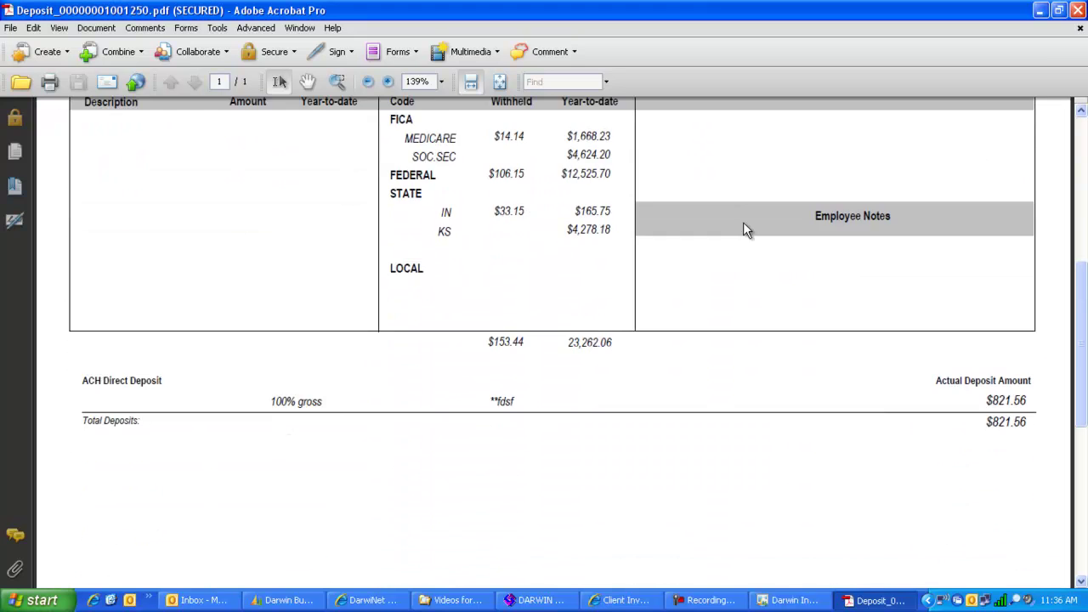
{"action": "scroll", "coordinate": [743, 223], "scroll_direction": "down", "scroll_amount": 4}
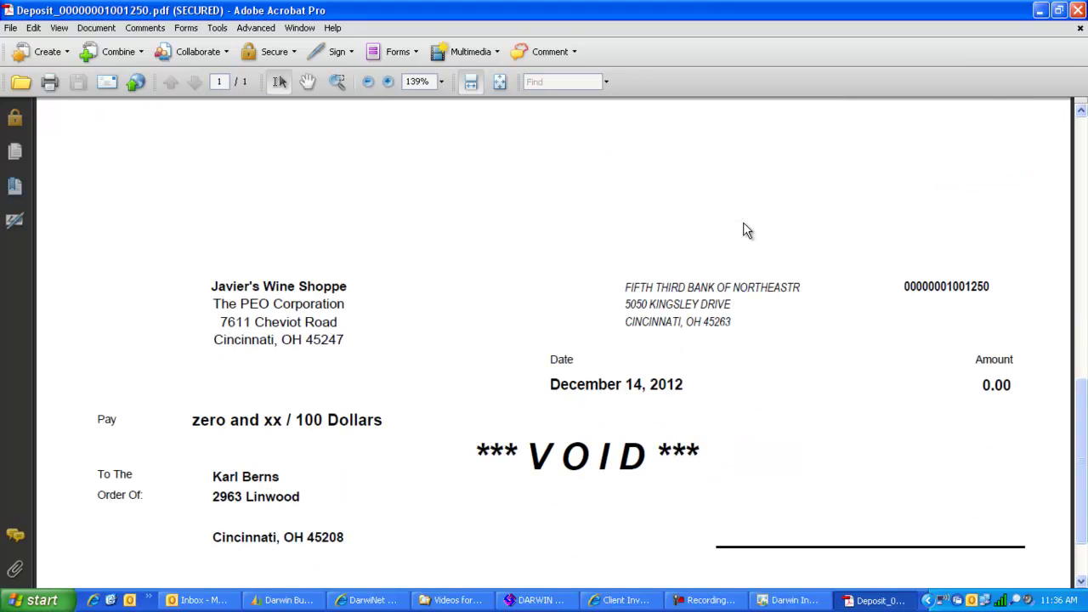
{"action": "left_click", "coordinate": [1077, 10]}
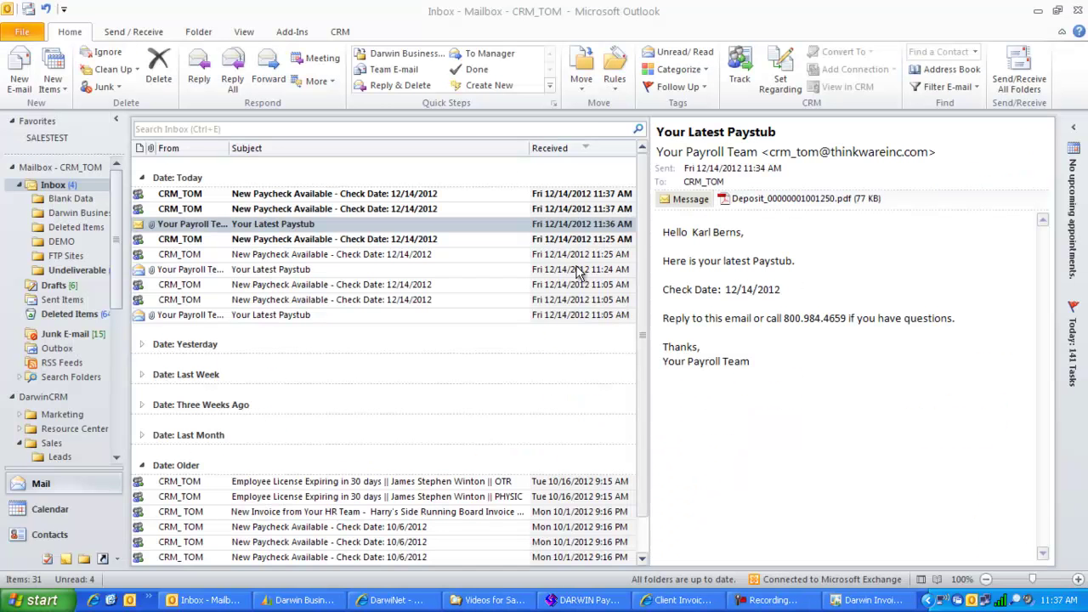
Review the wage and tax details in the new "New Paycheck Available" email and go to the DarwiNet employee self-service portal.
{"action": "left_click", "coordinate": [414, 209]}
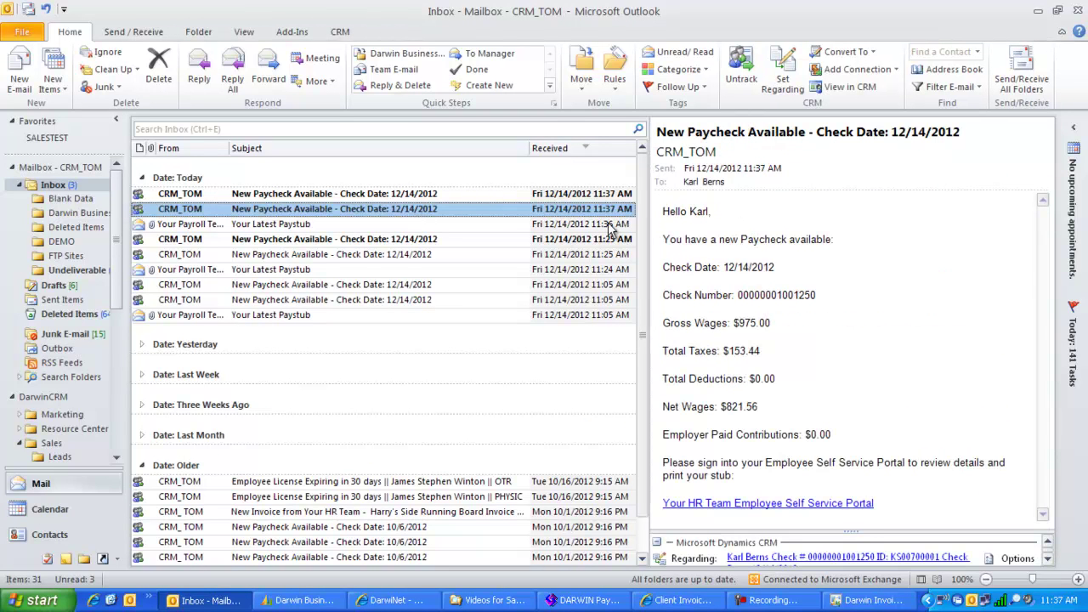
{"action": "left_click_drag", "start_coordinate": [669, 206], "coordinate": [820, 439]}
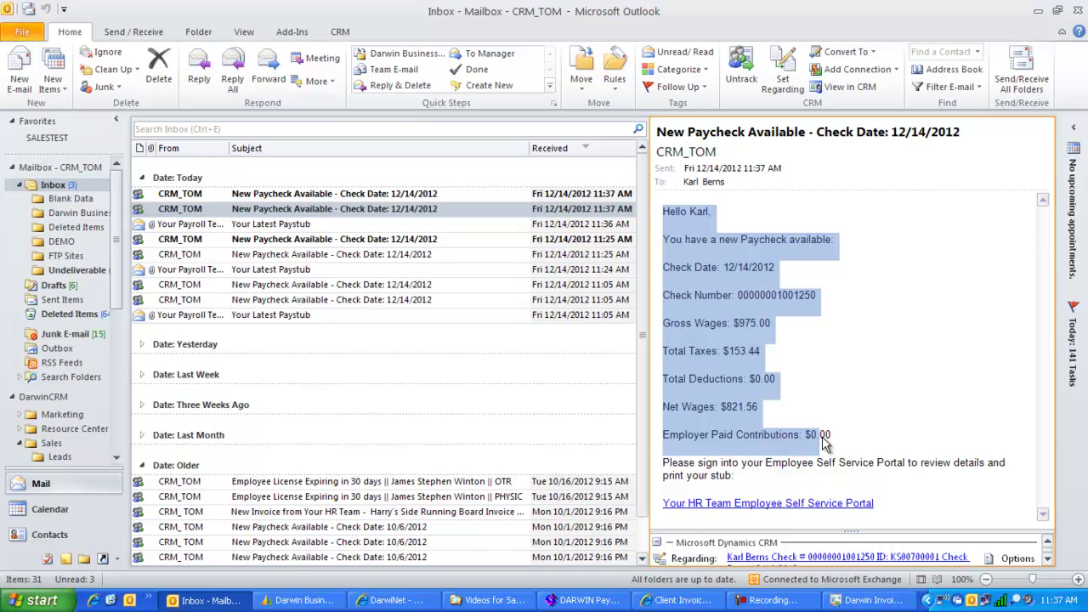
{"action": "left_click", "coordinate": [666, 505]}
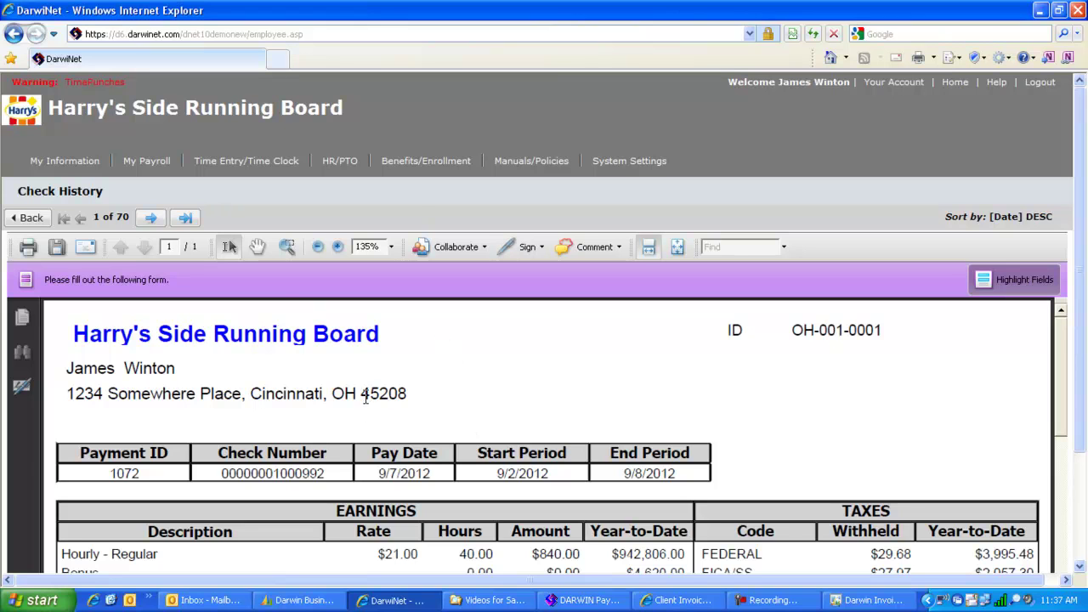
View the 09/07/2012 check from the employee's check history in DarwiNet and return to the Outlook inbox.
{"action": "mouse_move", "coordinate": [150, 164]}
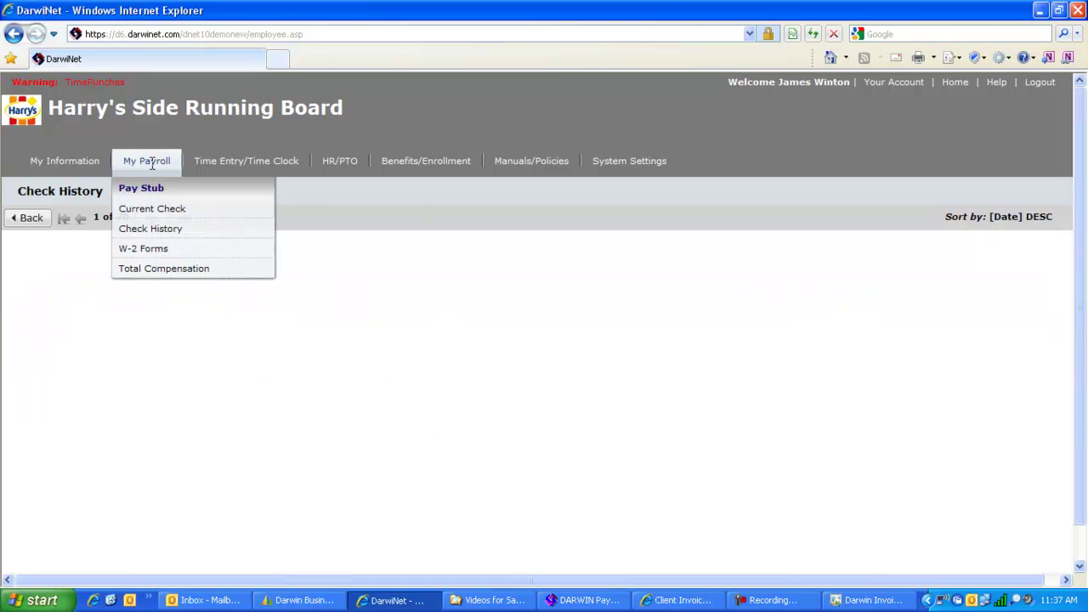
{"action": "left_click", "coordinate": [152, 230]}
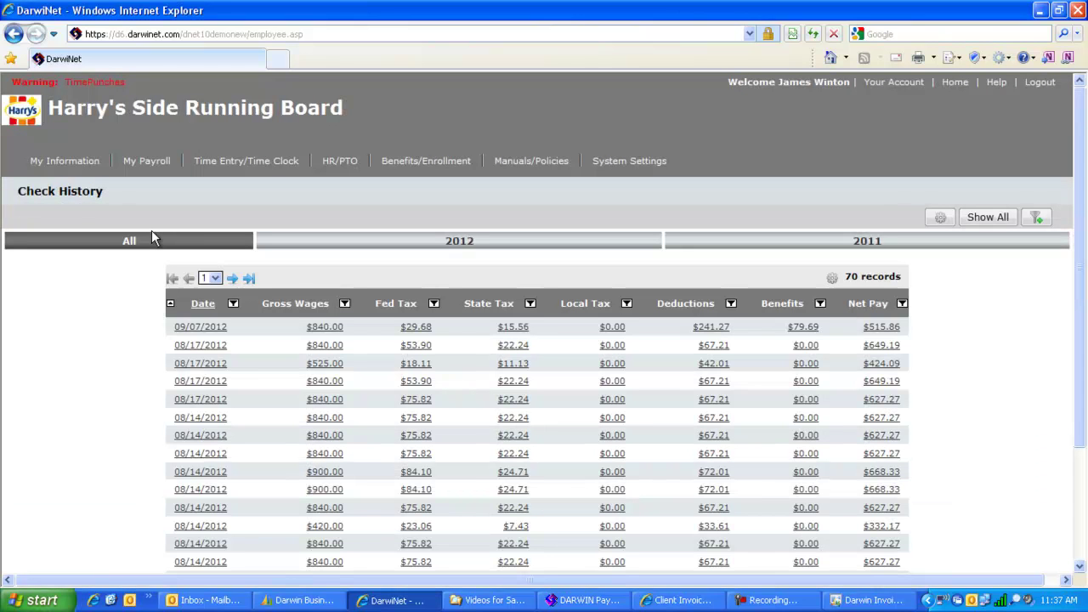
{"action": "left_click", "coordinate": [323, 327]}
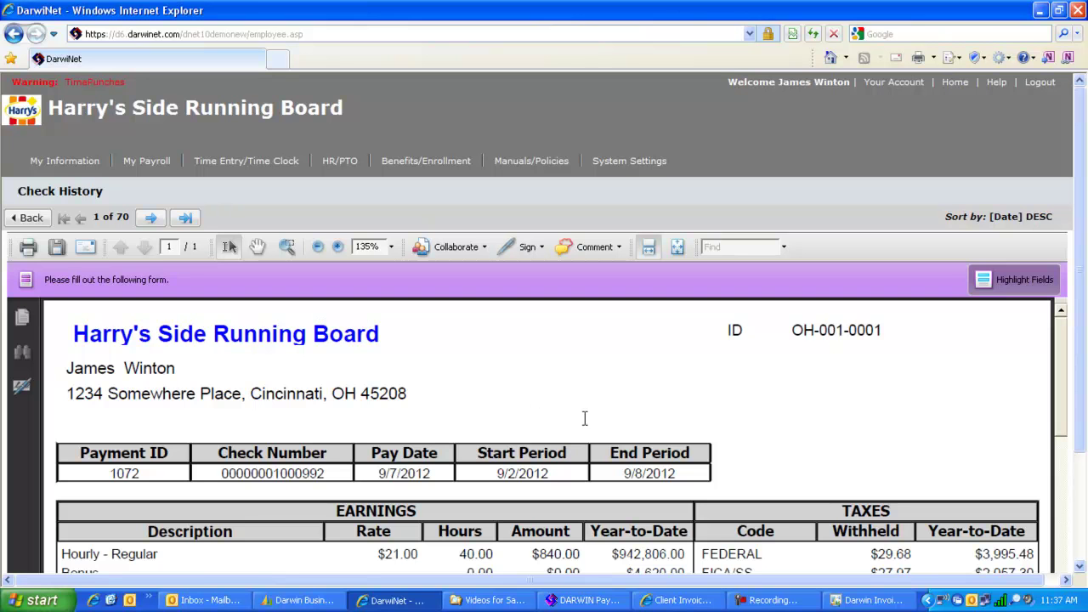
{"action": "left_click", "coordinate": [223, 600]}
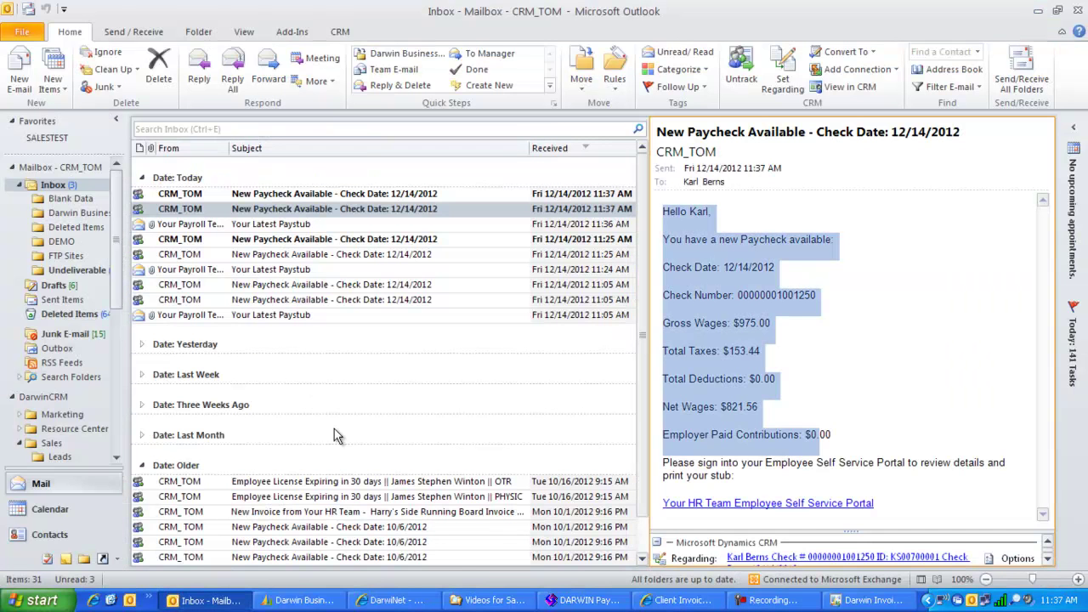
Review the check date, employee count and invoice total in the "New Invoice from Your HR Team" email and go to the Client Self Service Portal.
{"action": "left_click", "coordinate": [433, 512]}
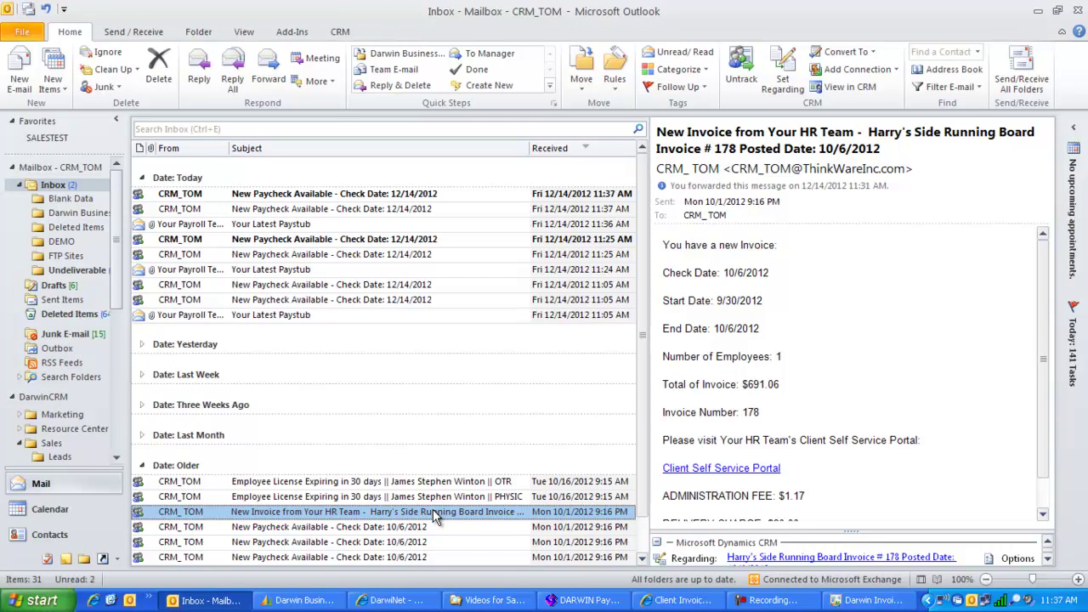
{"action": "left_click_drag", "start_coordinate": [661, 240], "coordinate": [818, 438]}
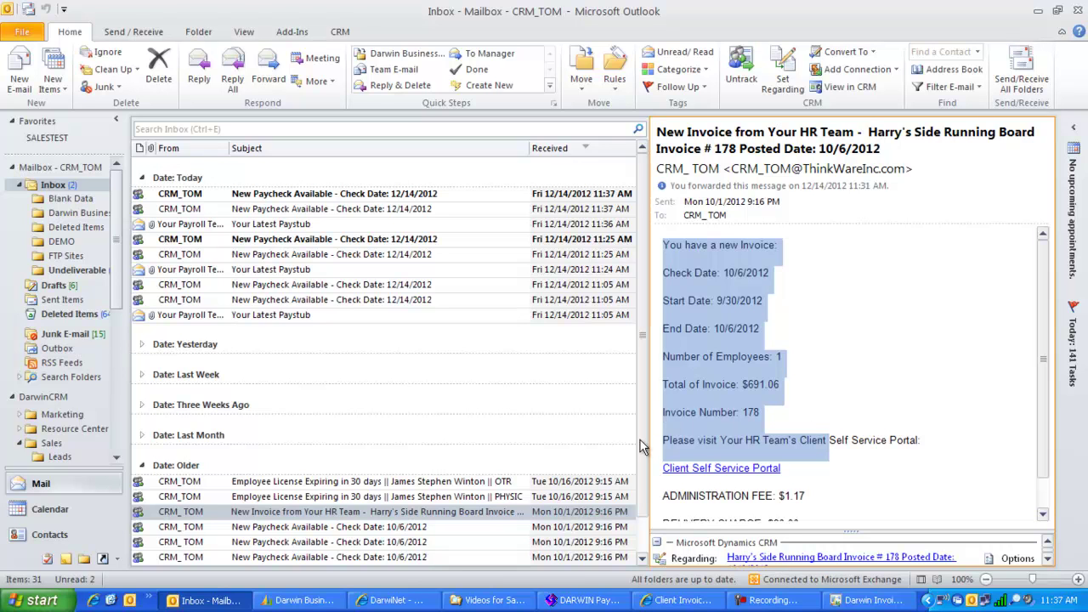
{"action": "left_click", "coordinate": [676, 471]}
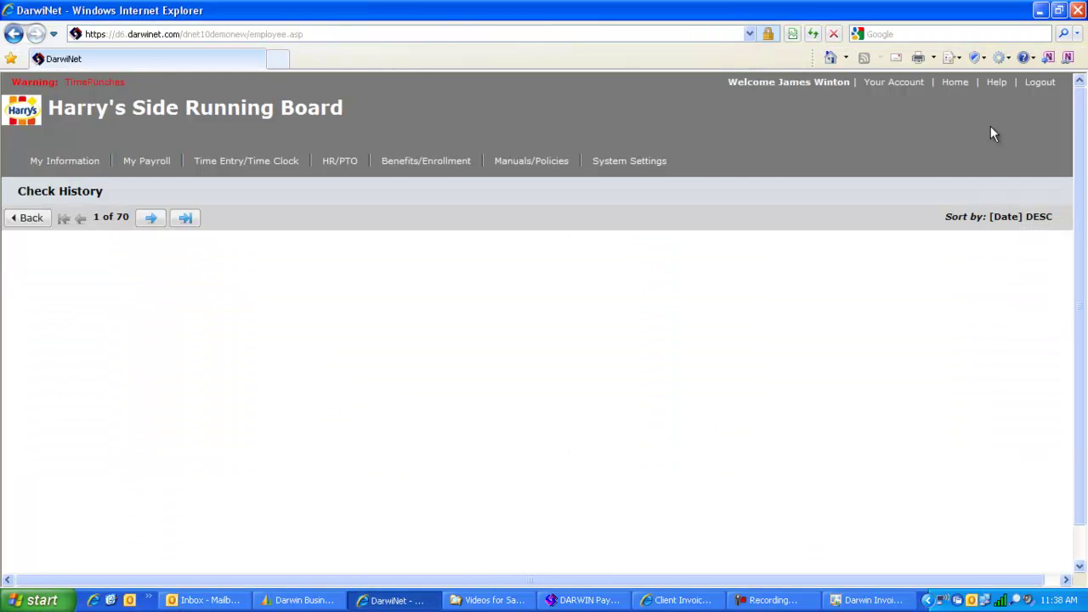
Log out of the DarwiNet employee portal and log in at the client level with the first saved user ID.
{"action": "left_click", "coordinate": [1043, 83]}
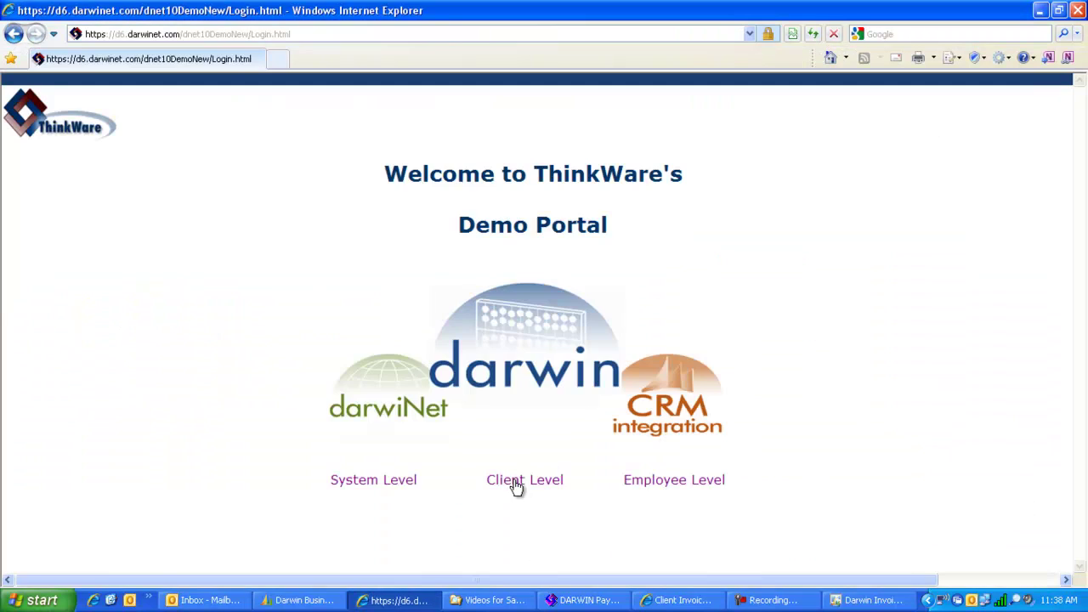
{"action": "left_click", "coordinate": [515, 483]}
{"action": "left_click", "coordinate": [539, 261]}
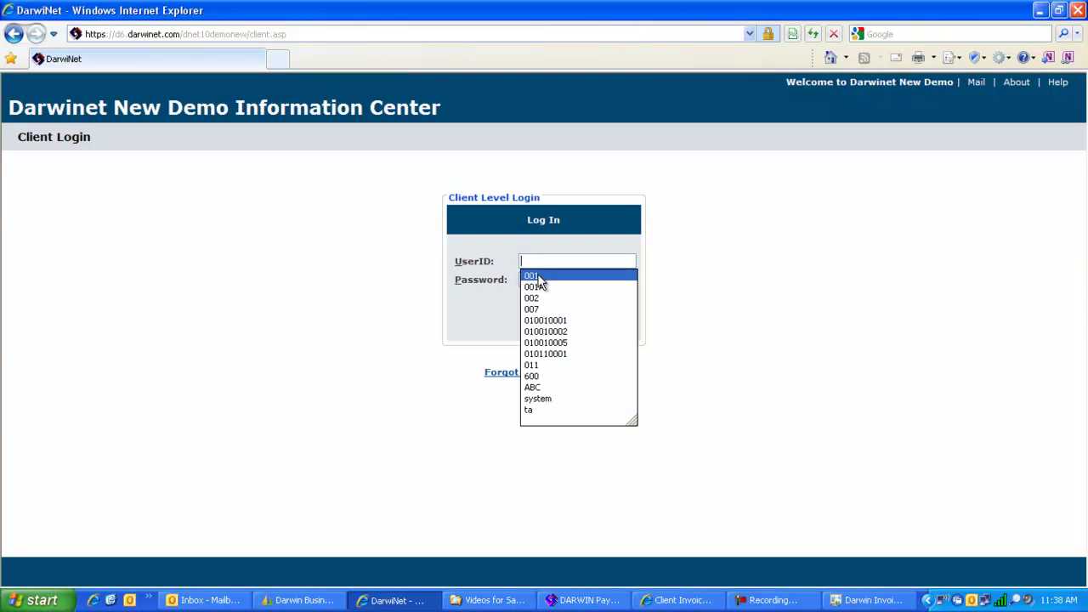
{"action": "left_click", "coordinate": [543, 276]}
{"action": "left_click", "coordinate": [542, 318]}
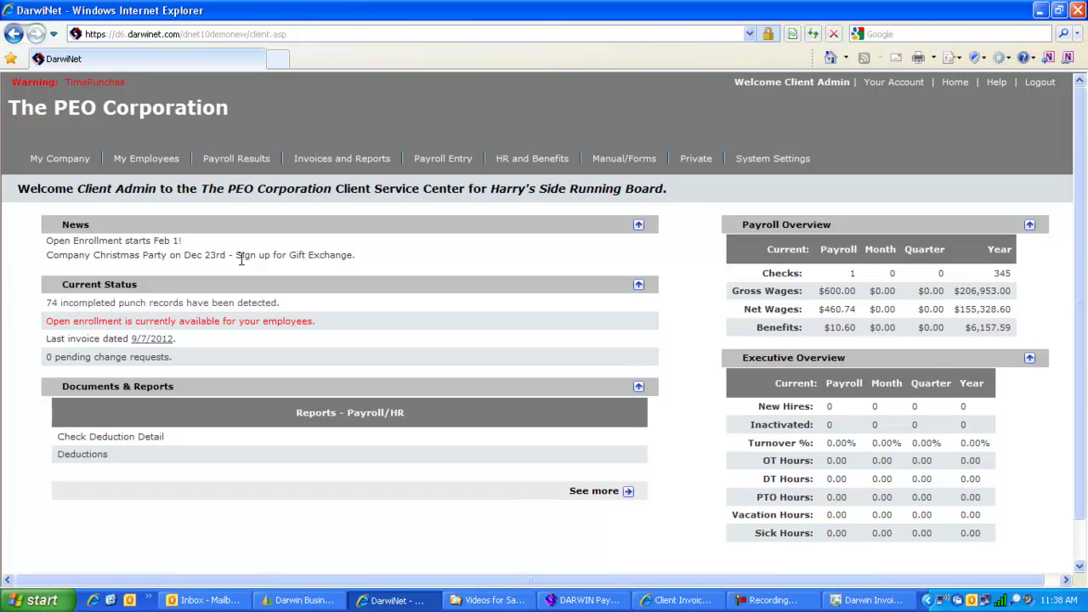
Open the Invoice report of the first listed 09/07/2012 invoice in the Invoice Directory and examine its charges down to the subtotal.
{"action": "mouse_move", "coordinate": [231, 162]}
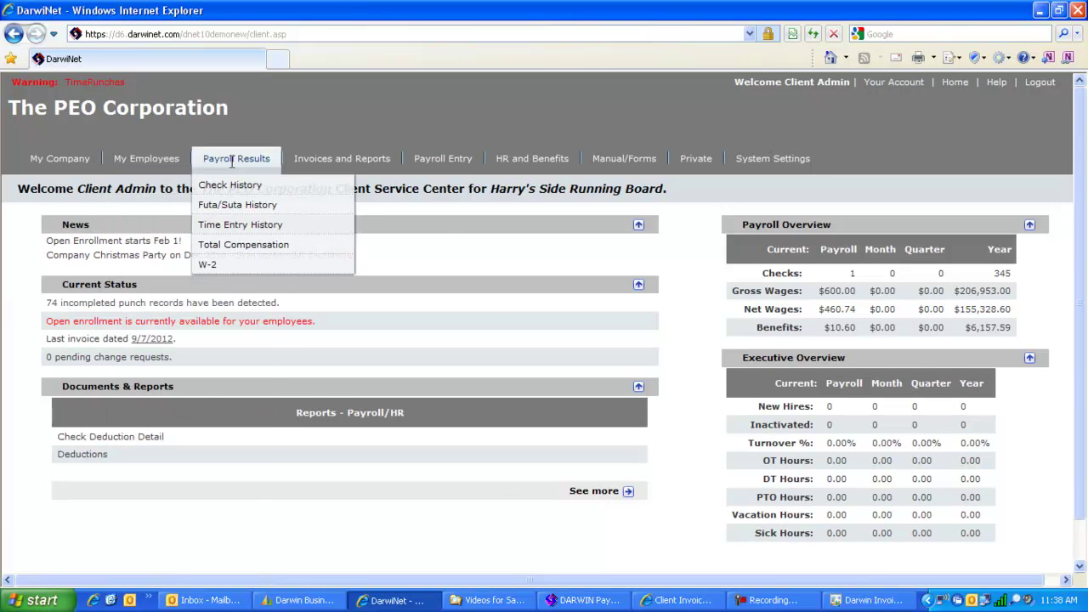
{"action": "mouse_move", "coordinate": [323, 162]}
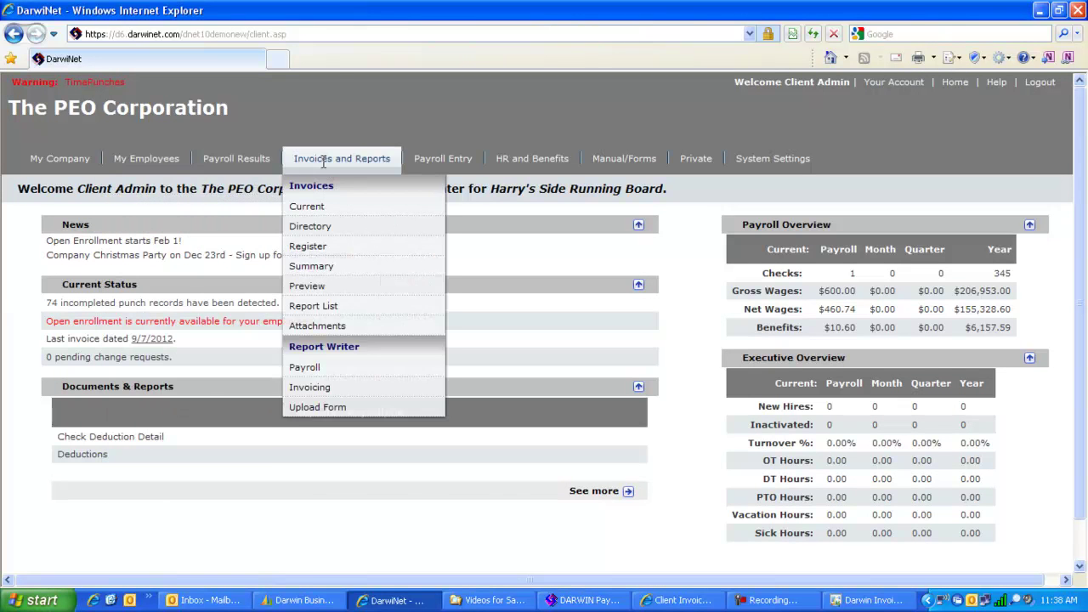
{"action": "left_click", "coordinate": [314, 231]}
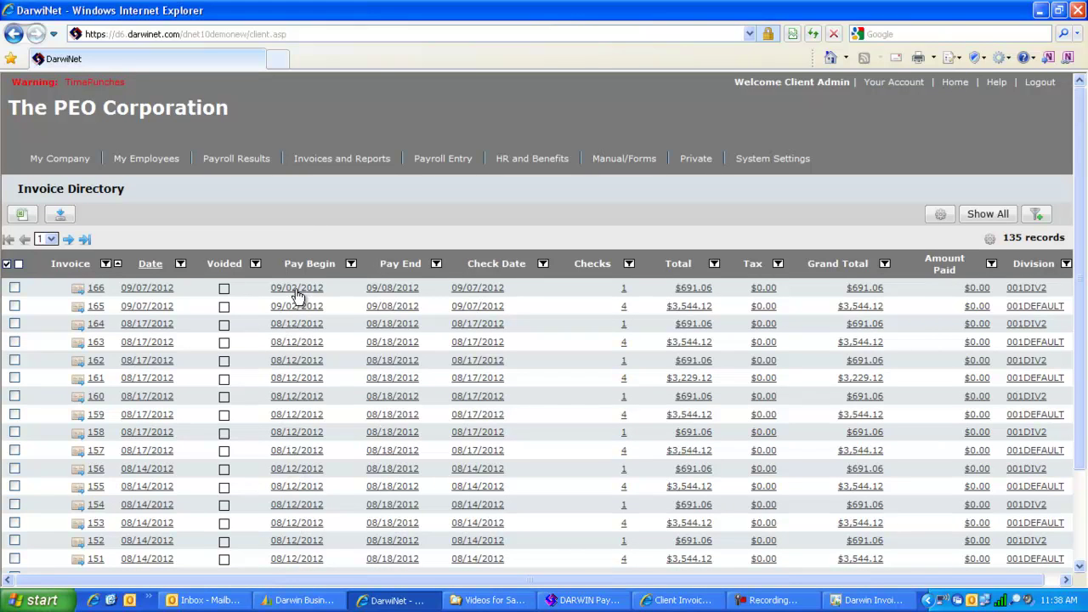
{"action": "left_click", "coordinate": [297, 290]}
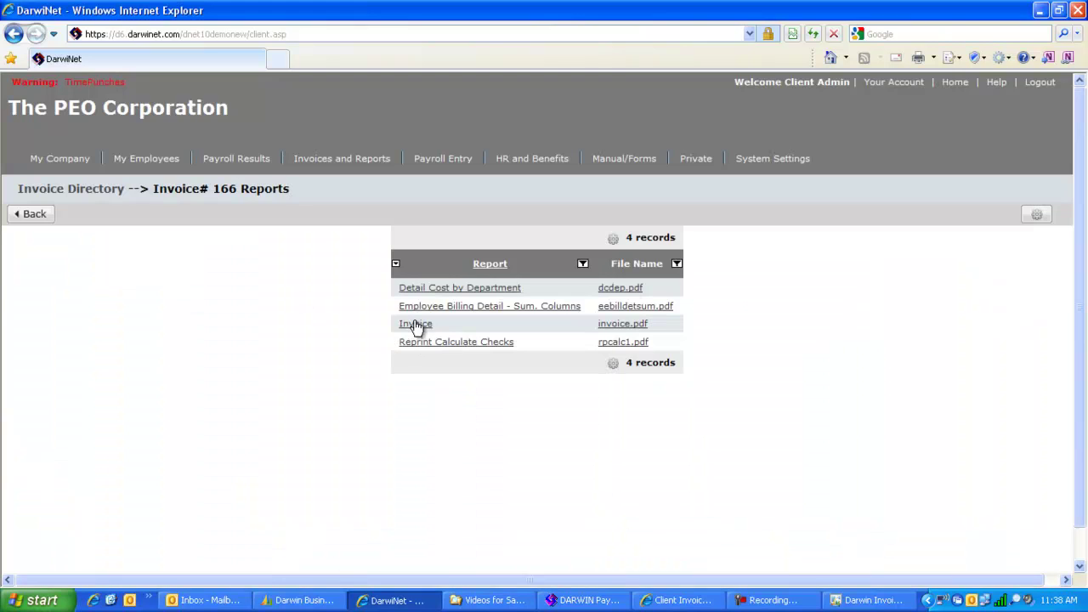
{"action": "left_click", "coordinate": [416, 325]}
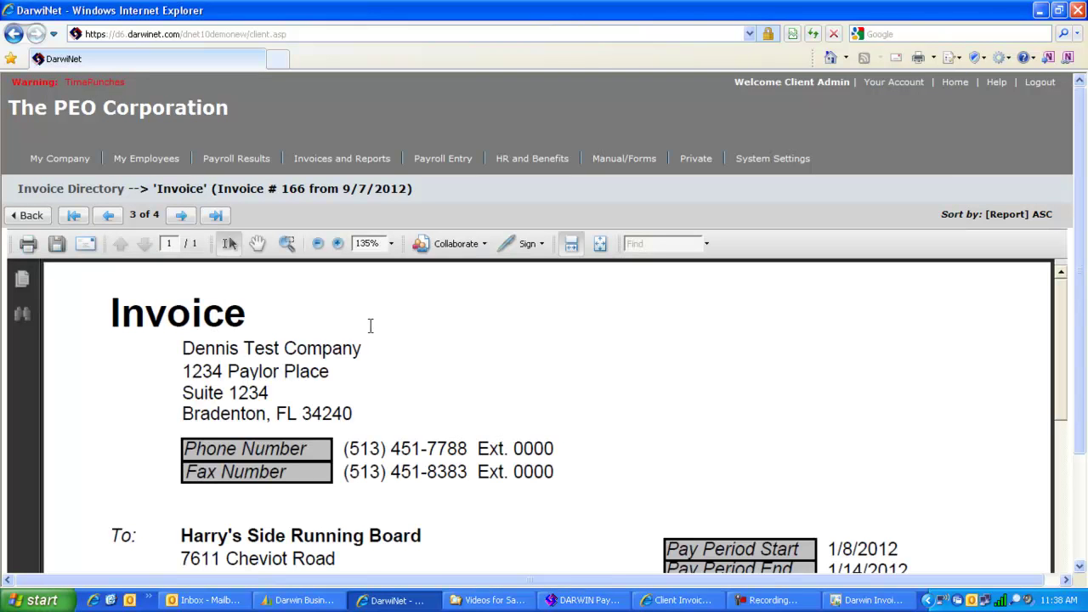
{"action": "scroll", "coordinate": [548, 370], "scroll_direction": "down", "scroll_amount": 10}
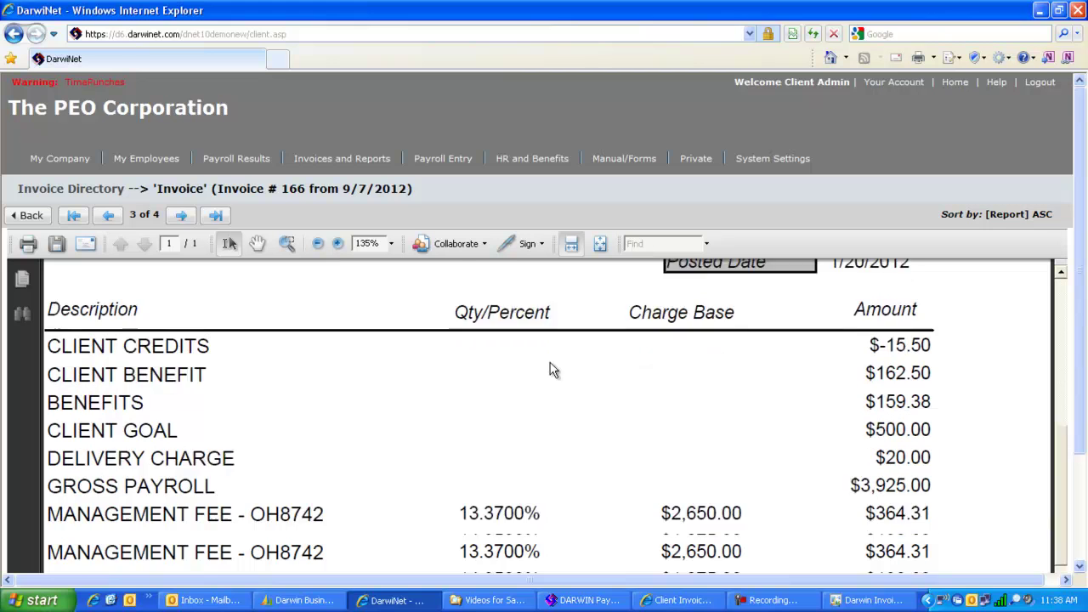
{"action": "scroll", "coordinate": [551, 370], "scroll_direction": "down", "scroll_amount": 1}
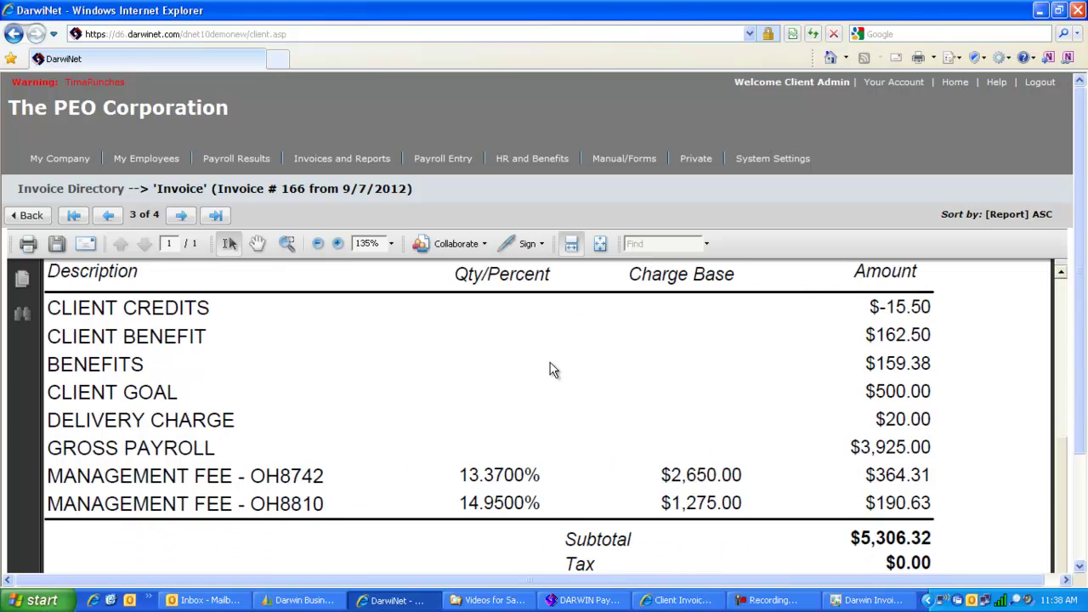